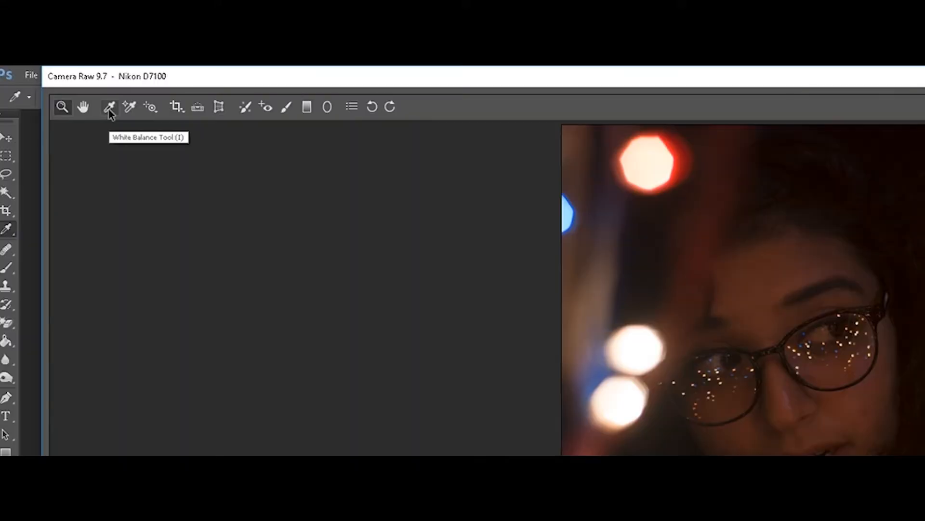
Step: Correct the portrait's white balance by sampling a point near the woman's glasses, and raise the exposure to +0.90
{"action": "left_click", "coordinate": [110, 109]}
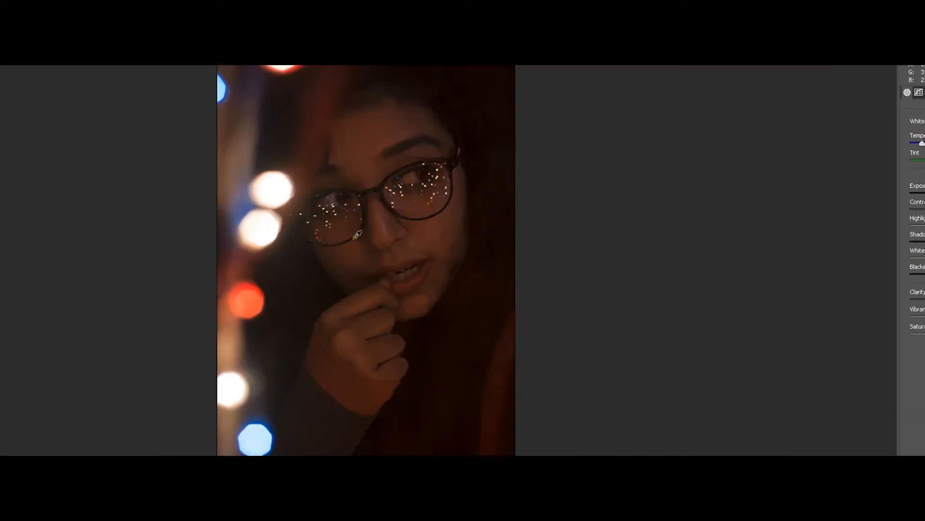
{"action": "left_click", "coordinate": [399, 213]}
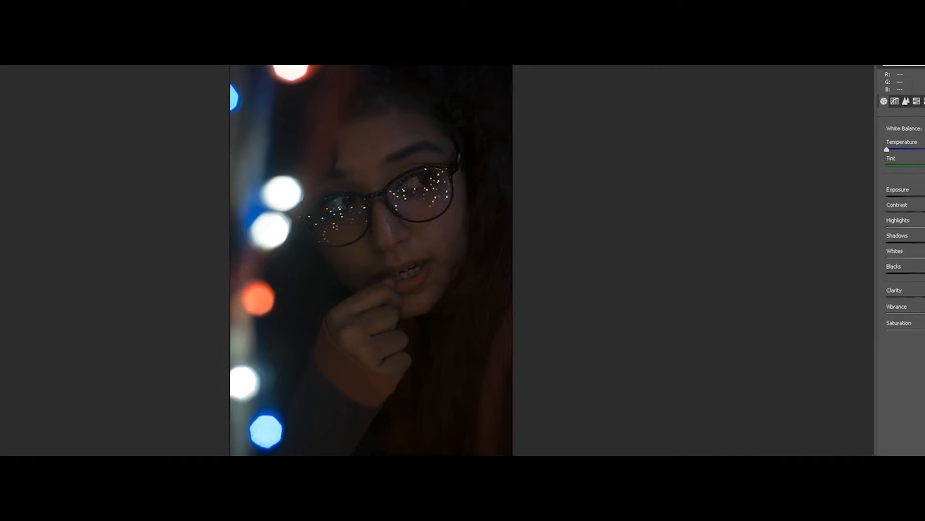
{"action": "left_click_drag", "start_coordinate": [912, 203], "coordinate": [923, 203]}
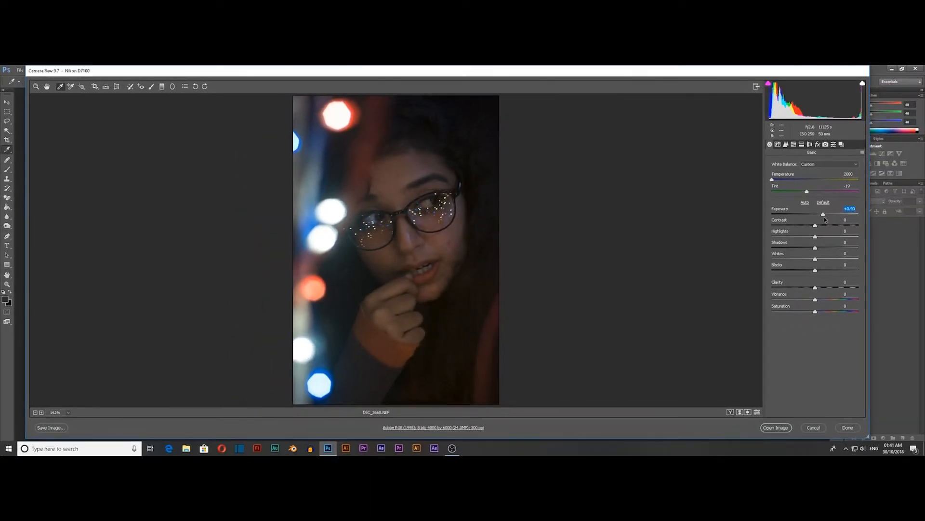
Step: Set contrast to -9, blacks to -12 and whites to +79, and raise the highlights of the portrait
{"action": "left_click", "coordinate": [810, 226]}
{"action": "left_click_drag", "start_coordinate": [810, 227], "coordinate": [811, 227]}
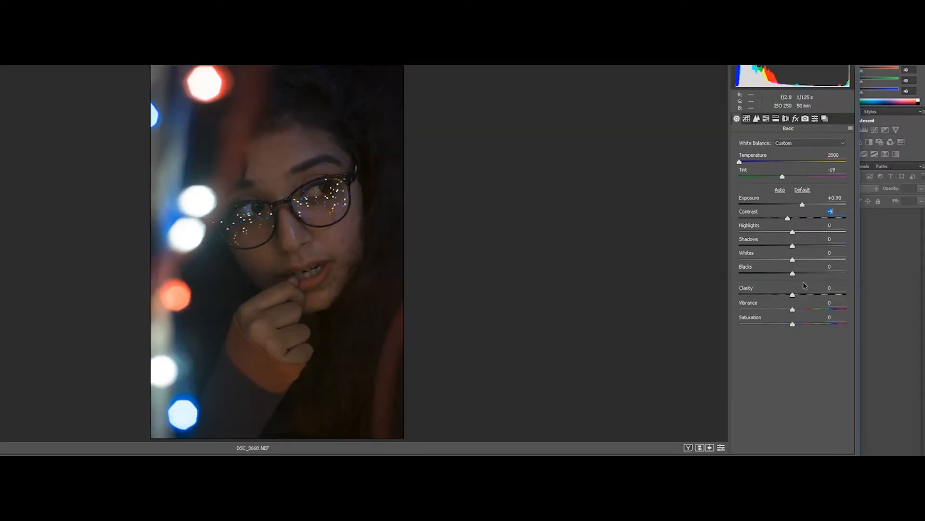
{"action": "left_click_drag", "start_coordinate": [792, 273], "coordinate": [835, 263]}
{"action": "left_click", "coordinate": [796, 261]}
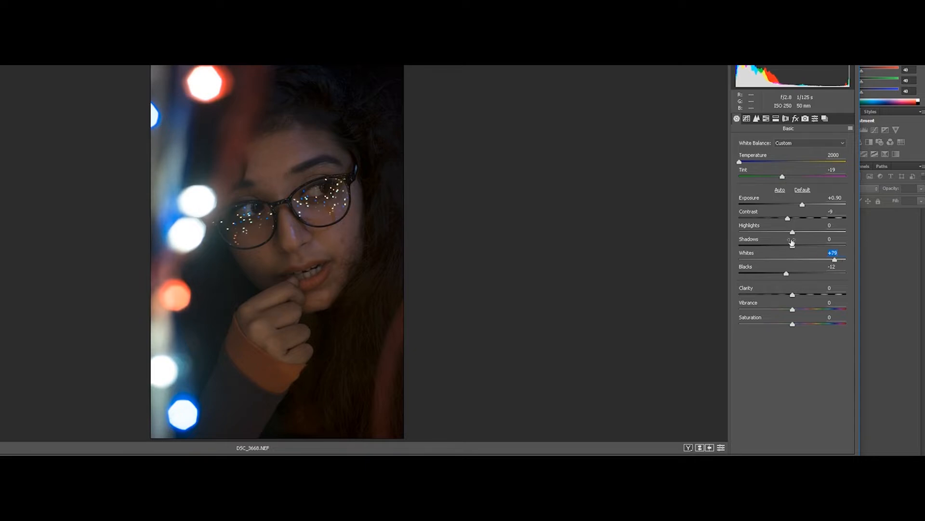
{"action": "left_click_drag", "start_coordinate": [793, 232], "coordinate": [805, 232]}
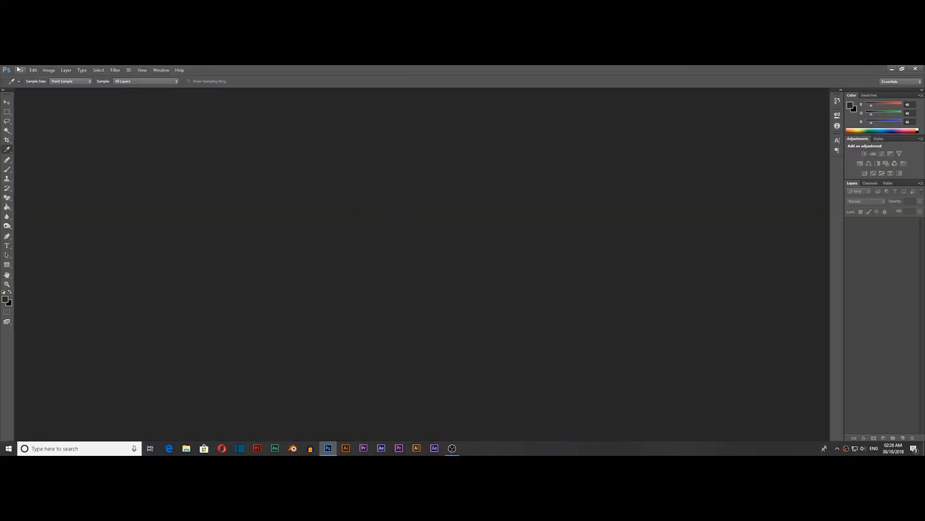
Step: Open the raw photo DSC_3676.NEF in Camera Raw
{"action": "left_click", "coordinate": [20, 70]}
{"action": "left_click", "coordinate": [125, 105]}
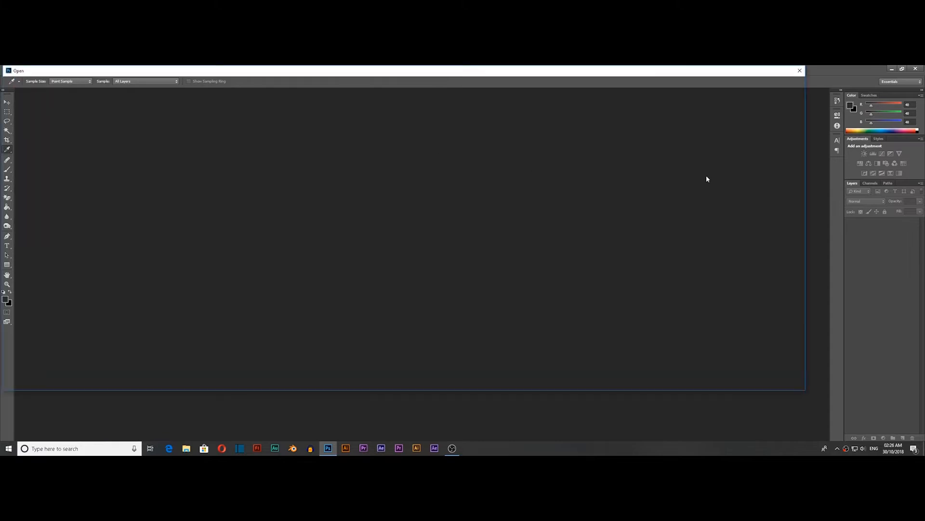
{"action": "left_click", "coordinate": [741, 123]}
{"action": "double_click", "coordinate": [743, 127]}
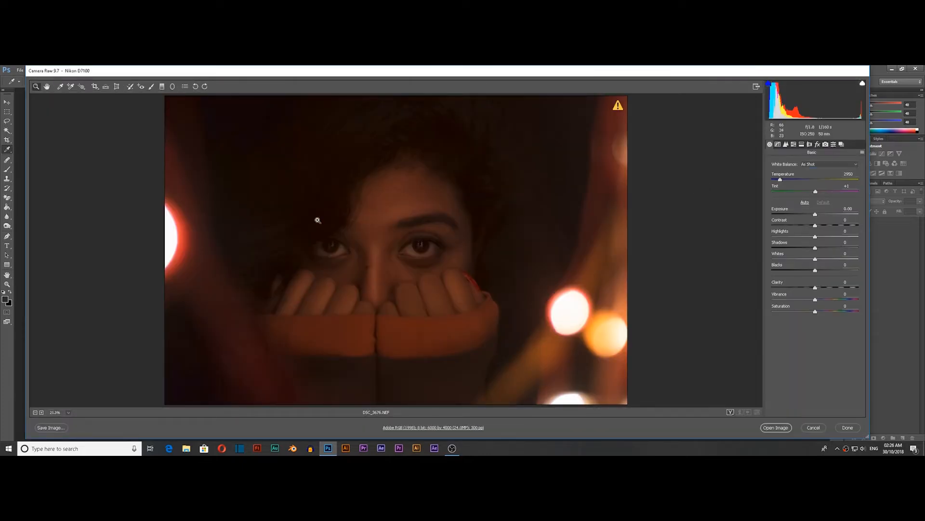
Step: Correct the white balance by sampling a point between the woman's eyes, and set the exposure to +0.50
{"action": "left_click", "coordinate": [60, 86]}
{"action": "left_click", "coordinate": [391, 248]}
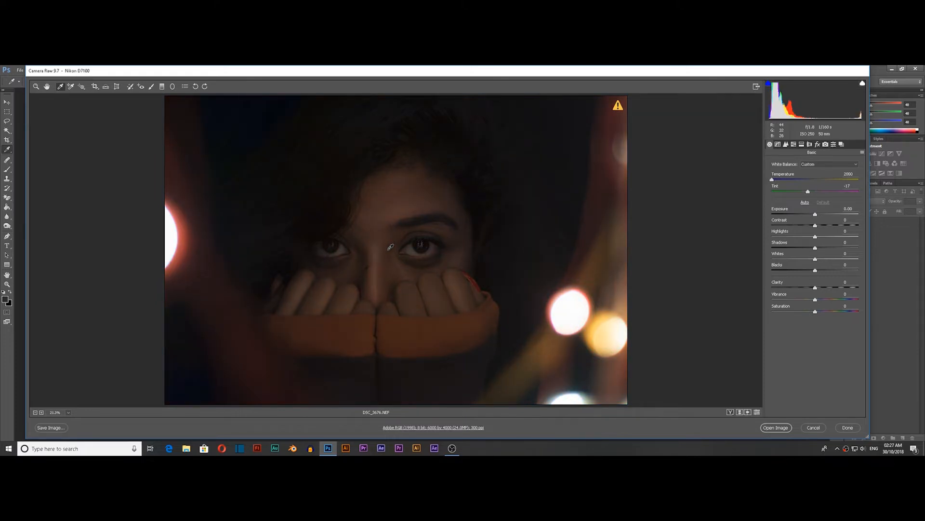
{"action": "left_click", "coordinate": [820, 215]}
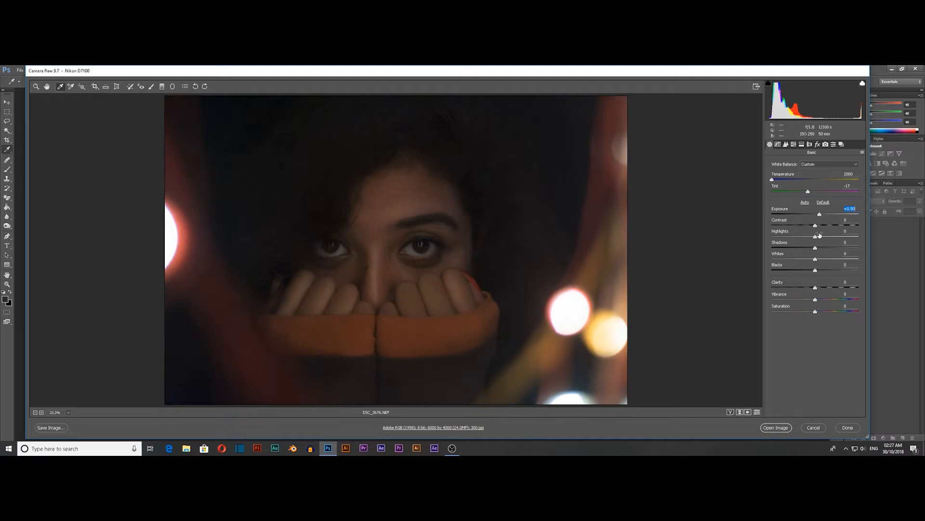
Step: Set contrast to +21, highlights to about +3, shadows to -9, whites to +60 and blacks to +12, and open the developed image for editing
{"action": "left_click", "coordinate": [824, 225]}
{"action": "left_click", "coordinate": [828, 225]}
{"action": "left_click", "coordinate": [826, 237]}
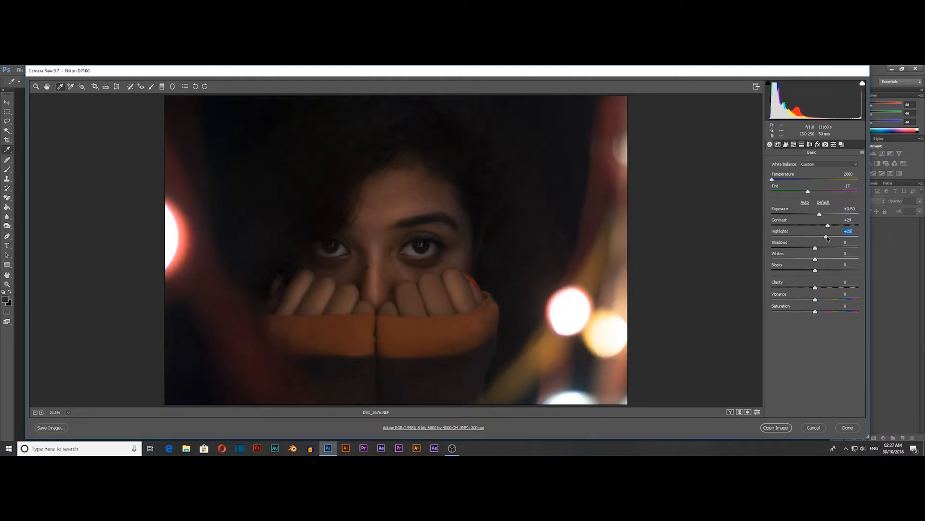
{"action": "left_click_drag", "start_coordinate": [827, 237], "coordinate": [820, 271]}
{"action": "left_click_drag", "start_coordinate": [828, 225], "coordinate": [817, 237]}
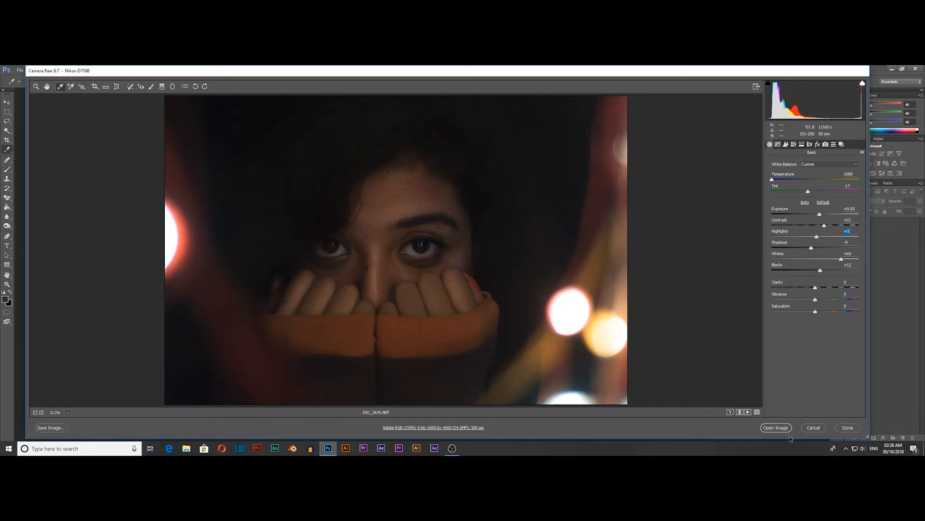
{"action": "left_click", "coordinate": [783, 428]}
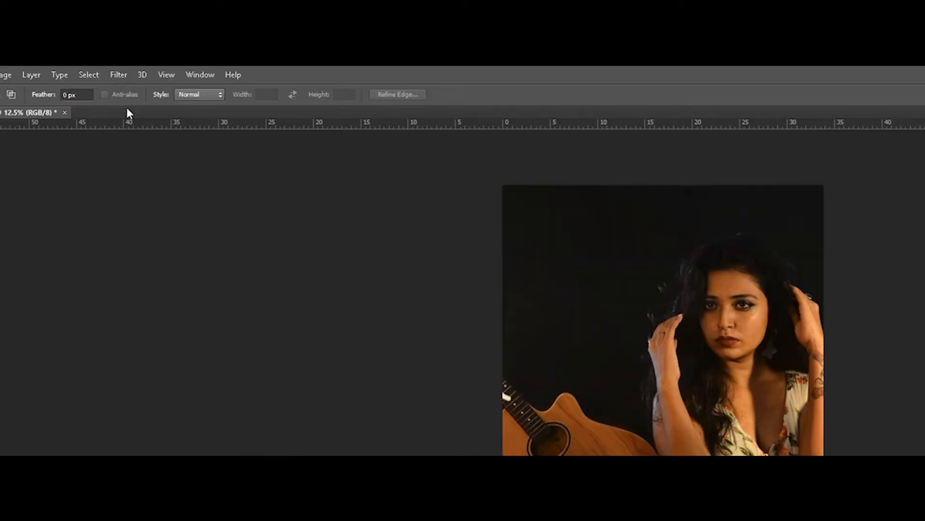
{"action": "left_click", "coordinate": [116, 74]}
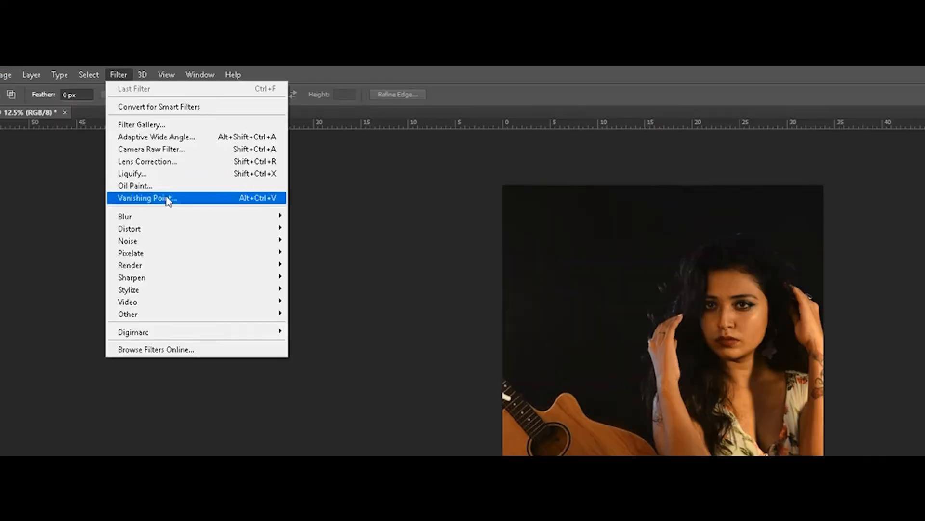
{"action": "left_click", "coordinate": [181, 151]}
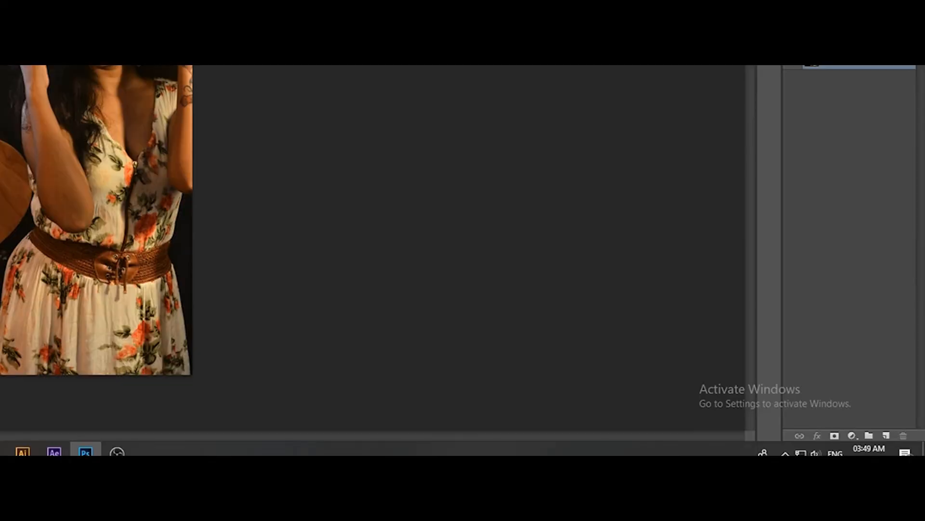
Step: Add a new layer filled with 50% gray above the guitar portrait and set its blend mode to Difference
{"action": "left_click", "coordinate": [886, 436]}
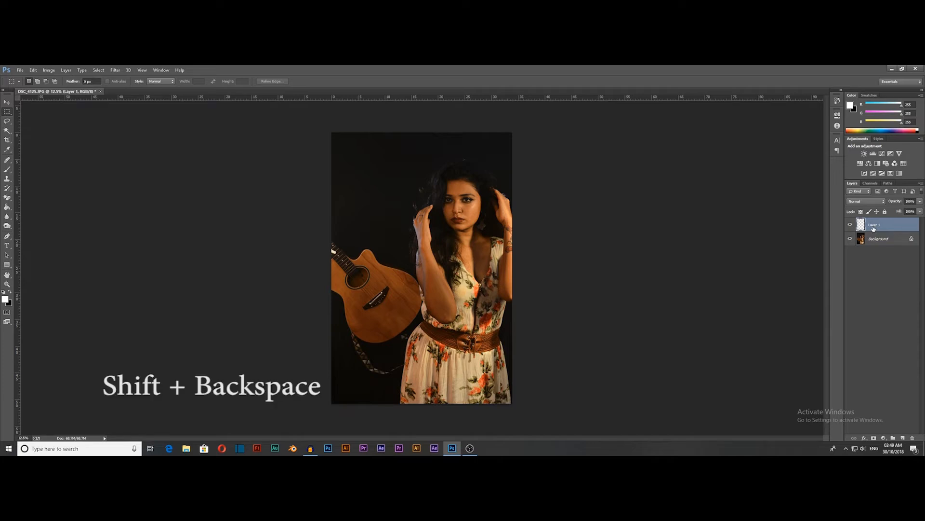
{"action": "key", "text": "shift+BackSpace"}
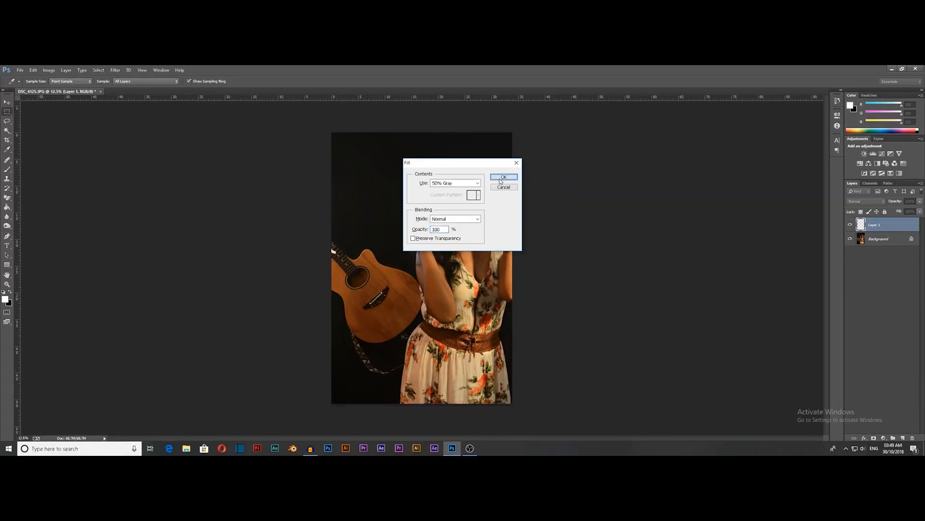
{"action": "left_click", "coordinate": [533, 104]}
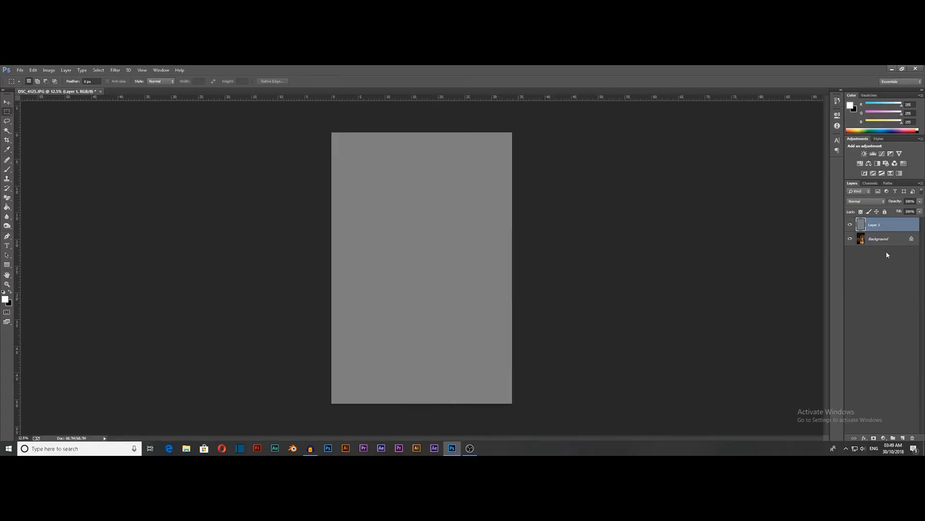
{"action": "left_click", "coordinate": [866, 201]}
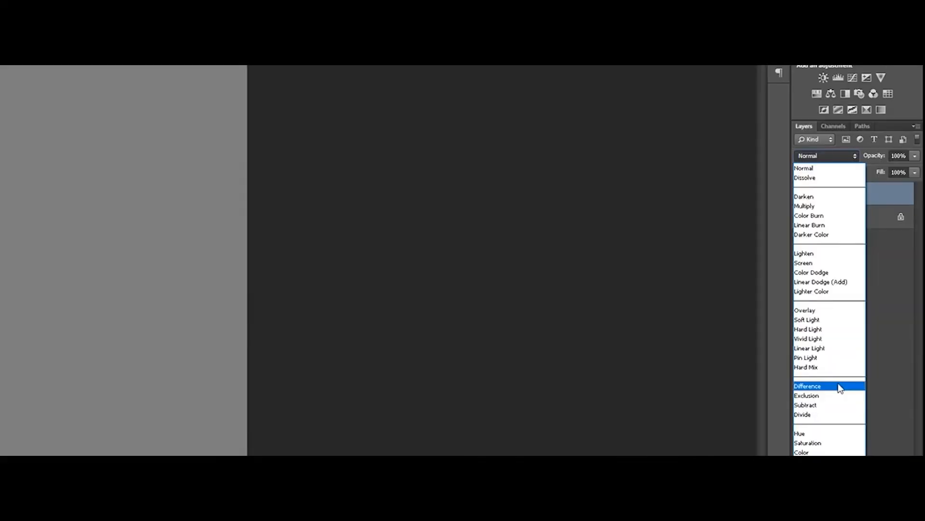
{"action": "left_click", "coordinate": [870, 342]}
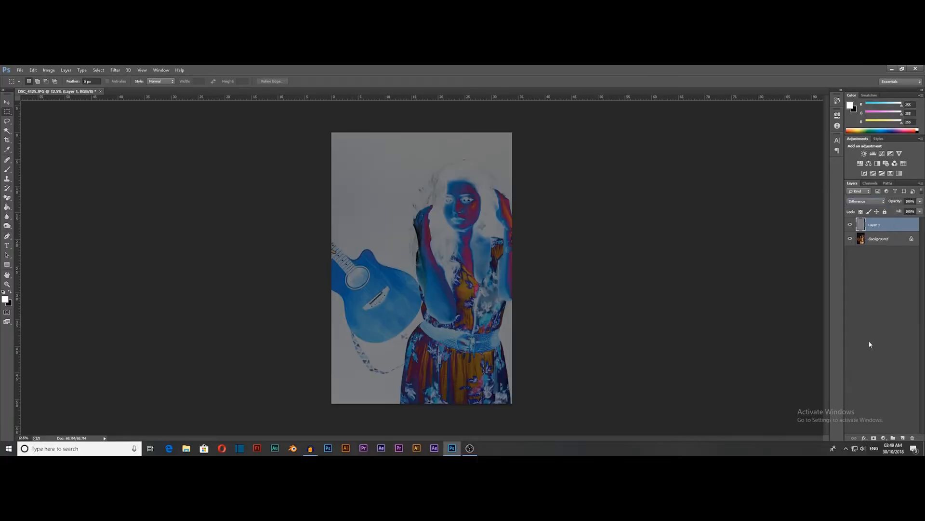
Step: Add a Threshold adjustment layer and lower its threshold level to about 28 to isolate the neutral areas in black
{"action": "left_click", "coordinate": [883, 438]}
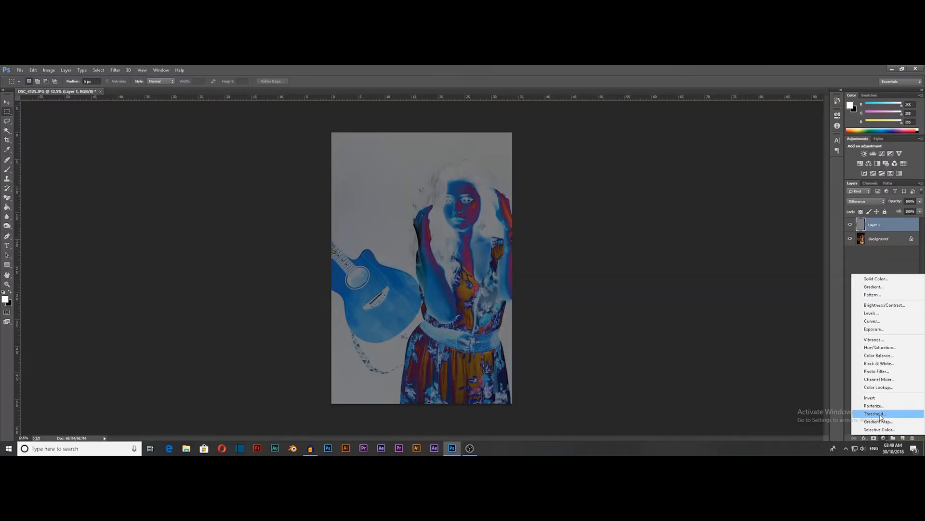
{"action": "left_click", "coordinate": [880, 415]}
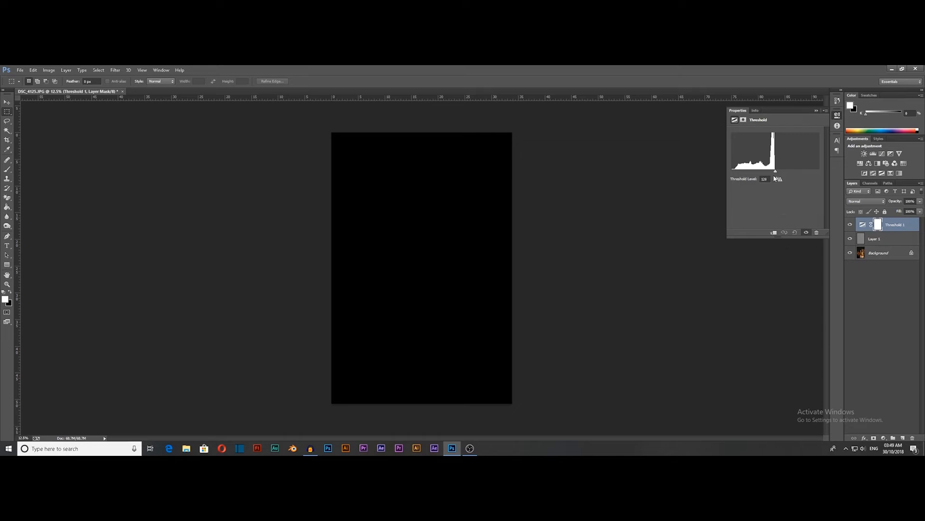
{"action": "left_click_drag", "start_coordinate": [776, 174], "coordinate": [742, 173]}
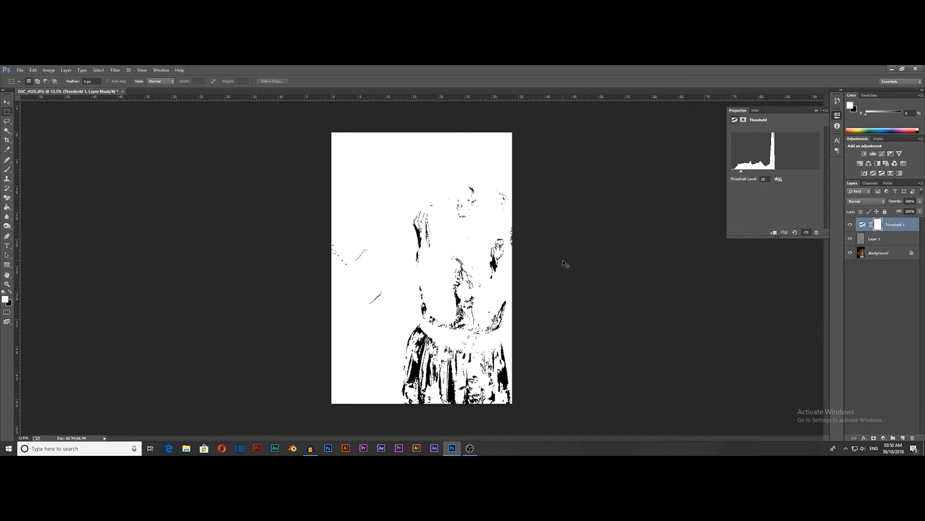
Step: Mark a neutral point by placing a color sampler with the Eyedropper tool on one of the black areas
{"action": "key", "text": "ctrl+plus"}
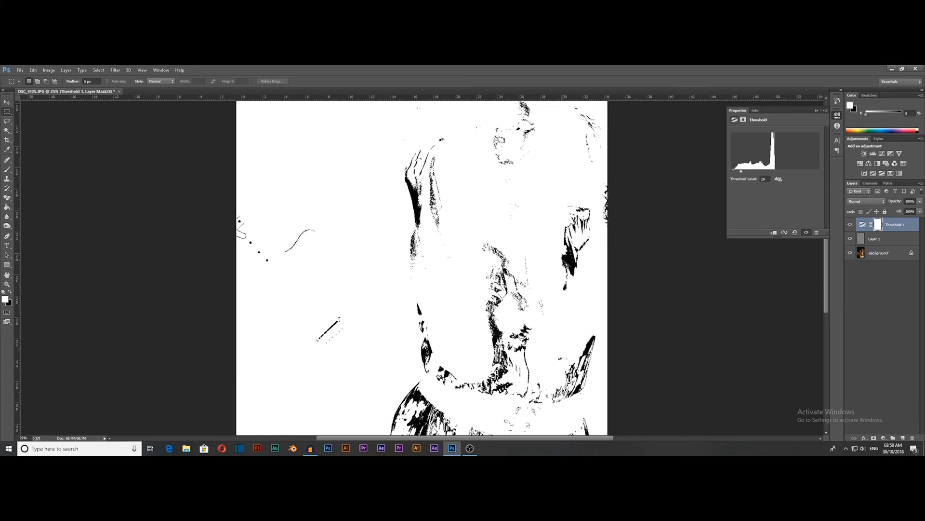
{"action": "key", "text": "ctrl+plus"}
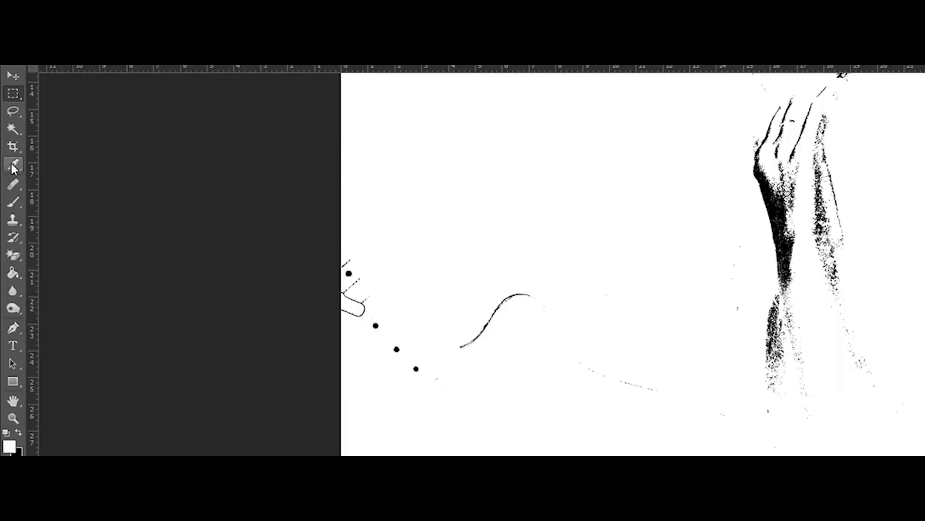
{"action": "left_click", "coordinate": [13, 165]}
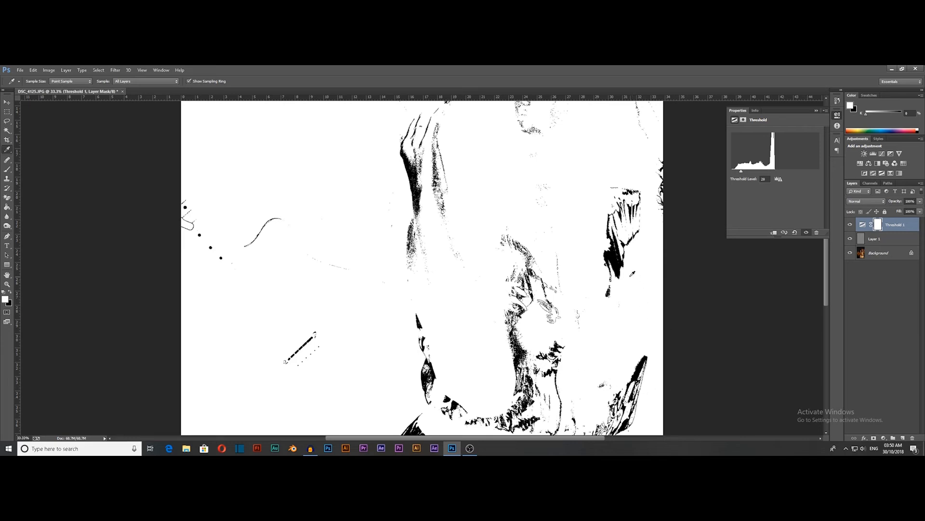
{"action": "key", "text": "F8"}
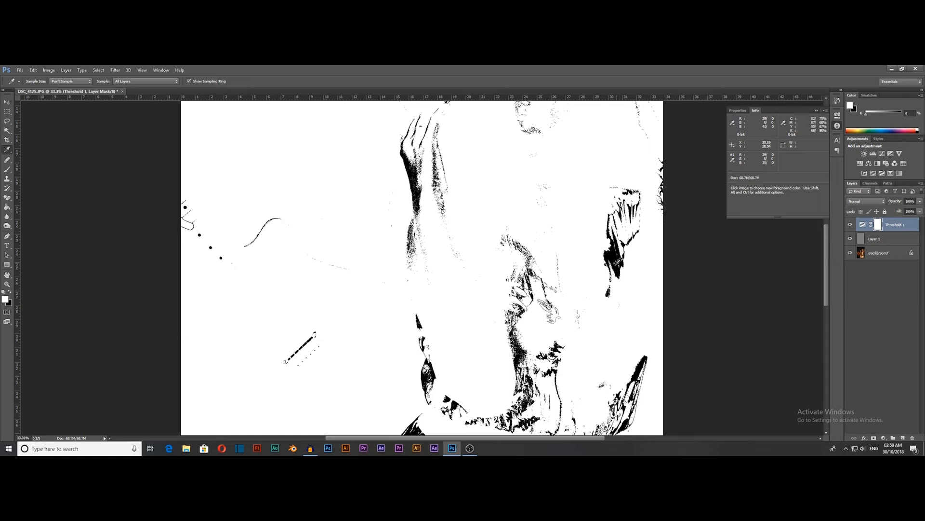
{"action": "scroll", "coordinate": [619, 260], "scroll_direction": "down", "scroll_amount": 4}
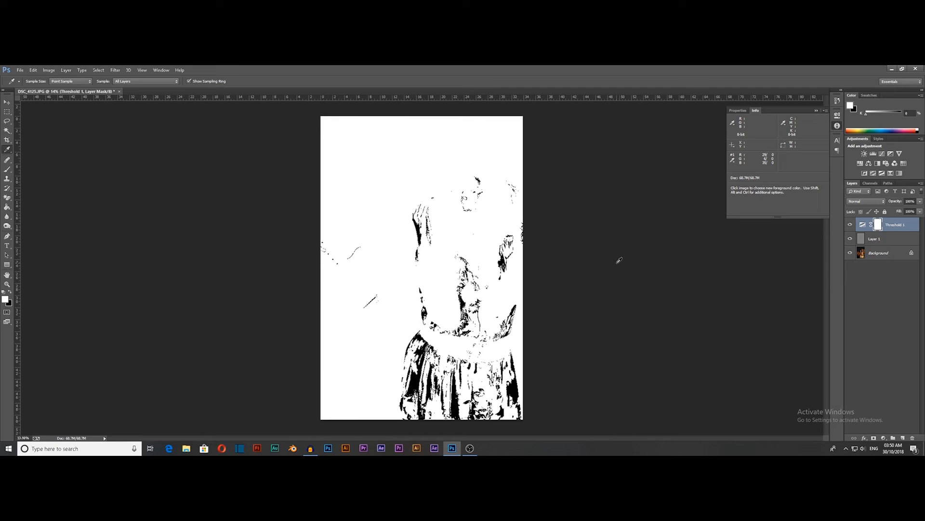
Step: Delete the Threshold adjustment layer and the gray layer, keeping only the Background
{"action": "left_click", "coordinate": [816, 110]}
{"action": "left_click", "coordinate": [901, 229]}
{"action": "key", "text": "Delete"}
{"action": "key", "text": "Delete"}
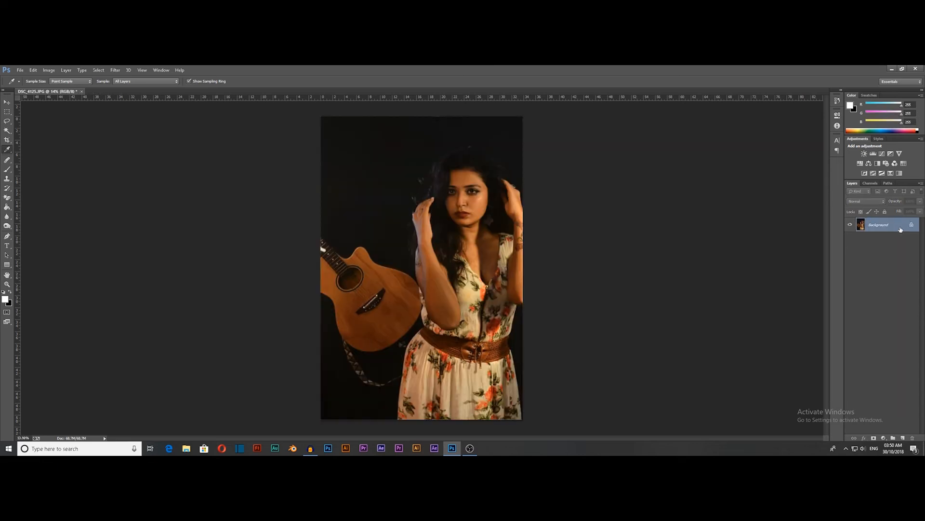
Step: Add a Curves adjustment layer above the Background and activate its gray-point eyedropper
{"action": "left_click", "coordinate": [884, 438]}
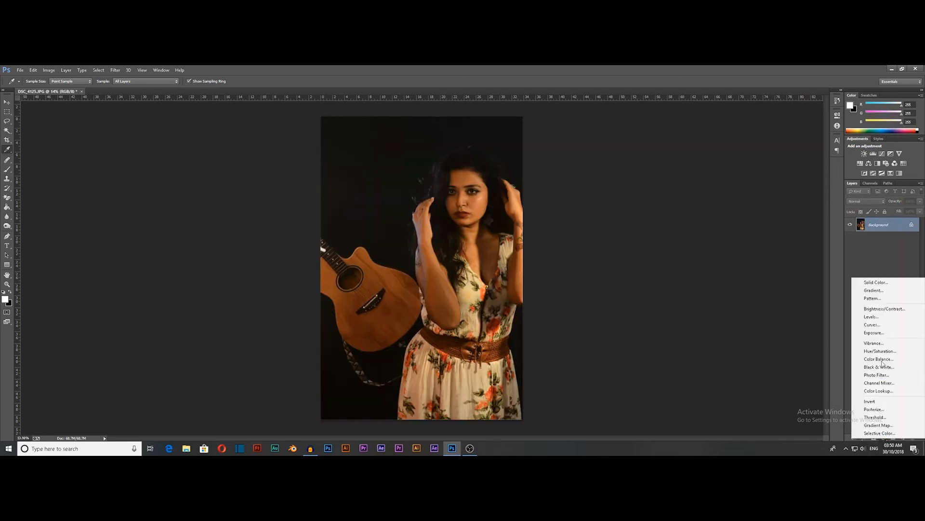
{"action": "left_click", "coordinate": [878, 326]}
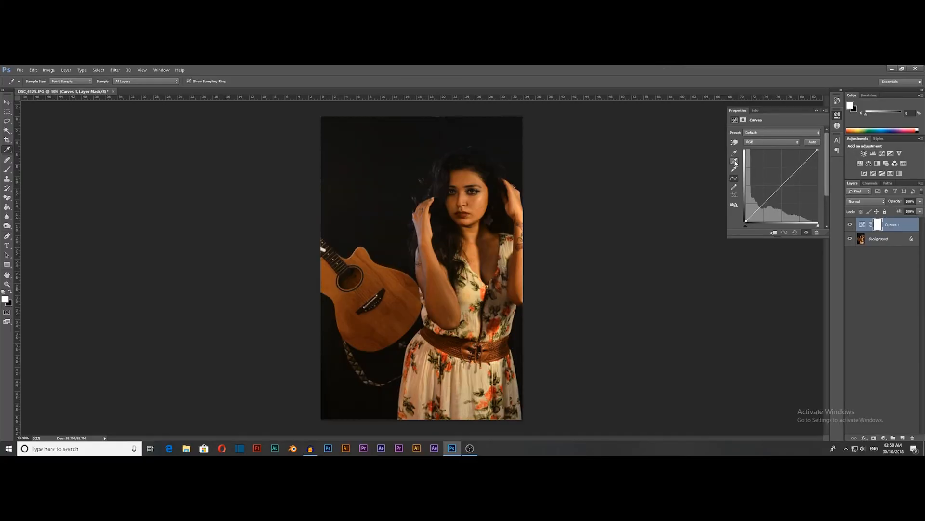
{"action": "left_click", "coordinate": [735, 162]}
{"action": "scroll", "coordinate": [735, 163], "scroll_direction": "up", "scroll_amount": 3}
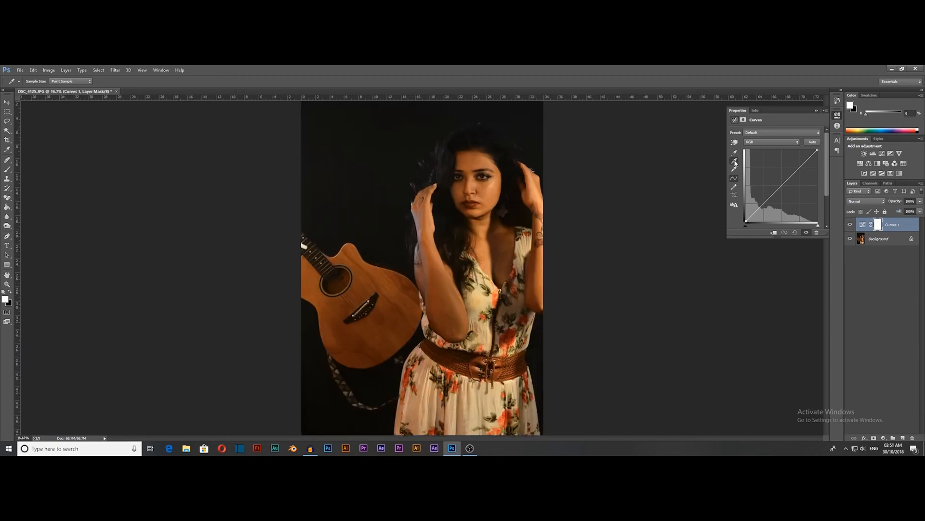